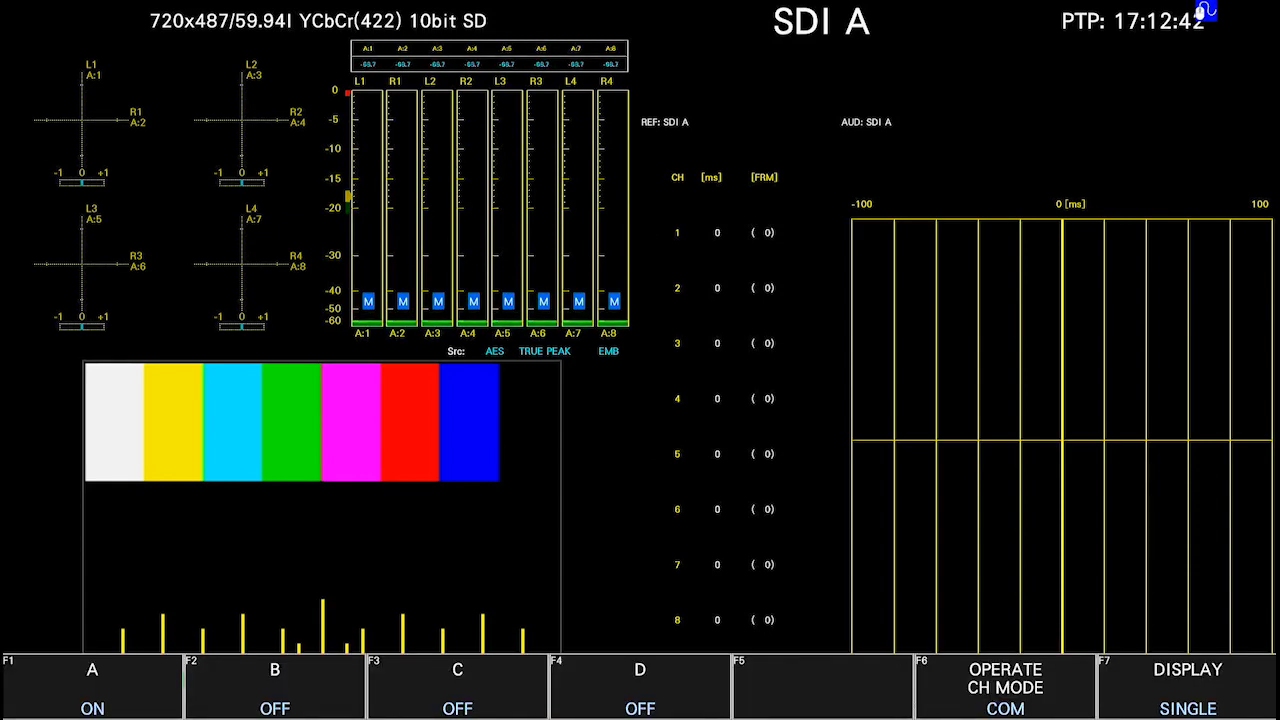
Step: Try inputs SDI B, IP C and SDI A, then settle the AV delay measurement on SDI B
key(F2)
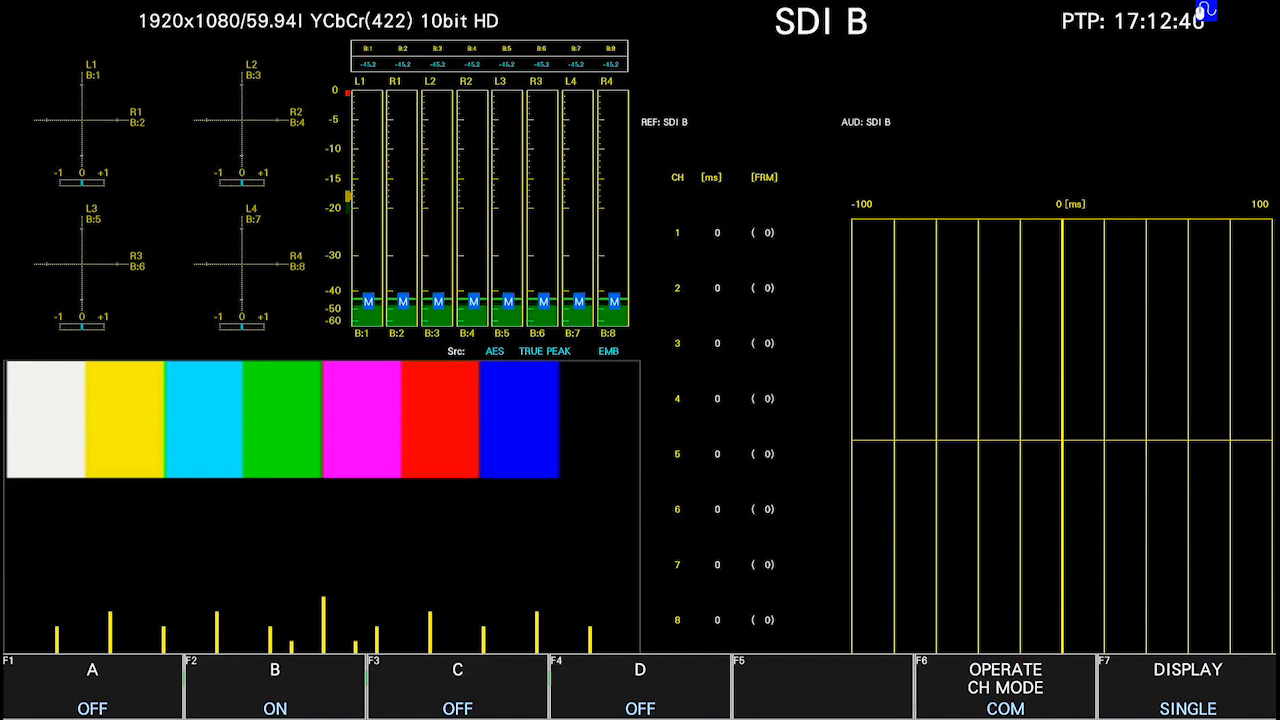
key(F3)
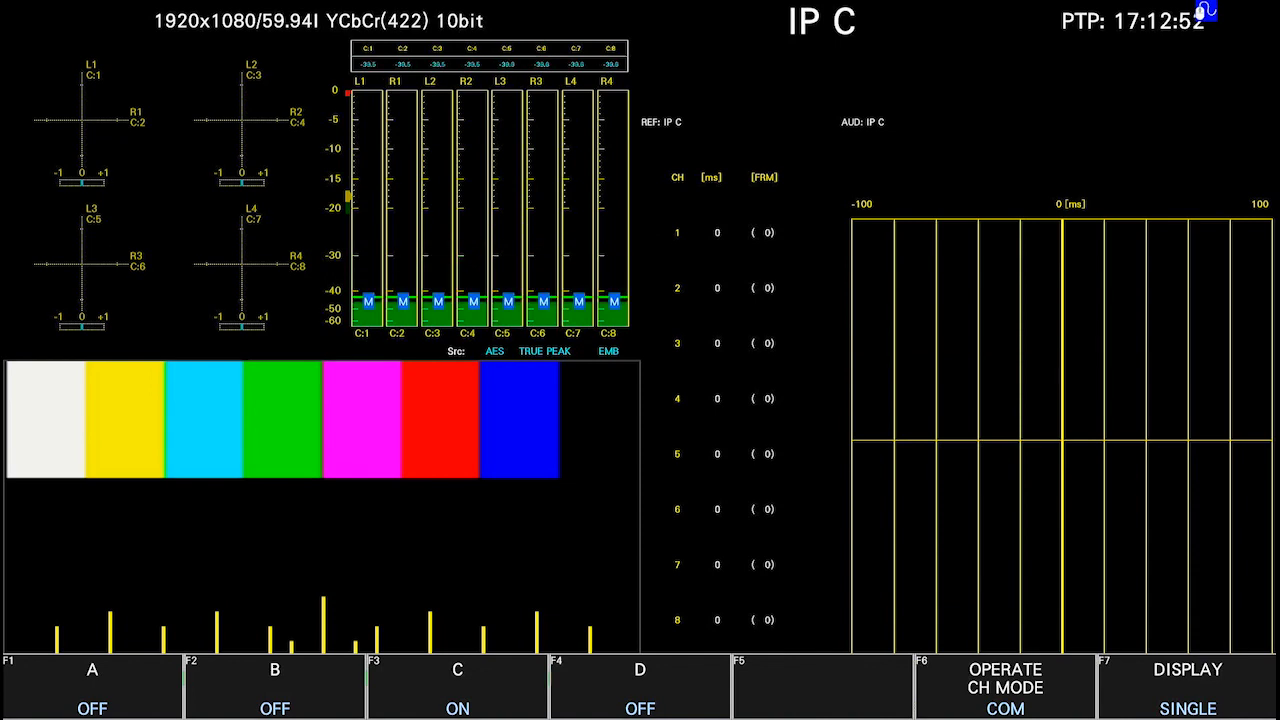
key(F2)
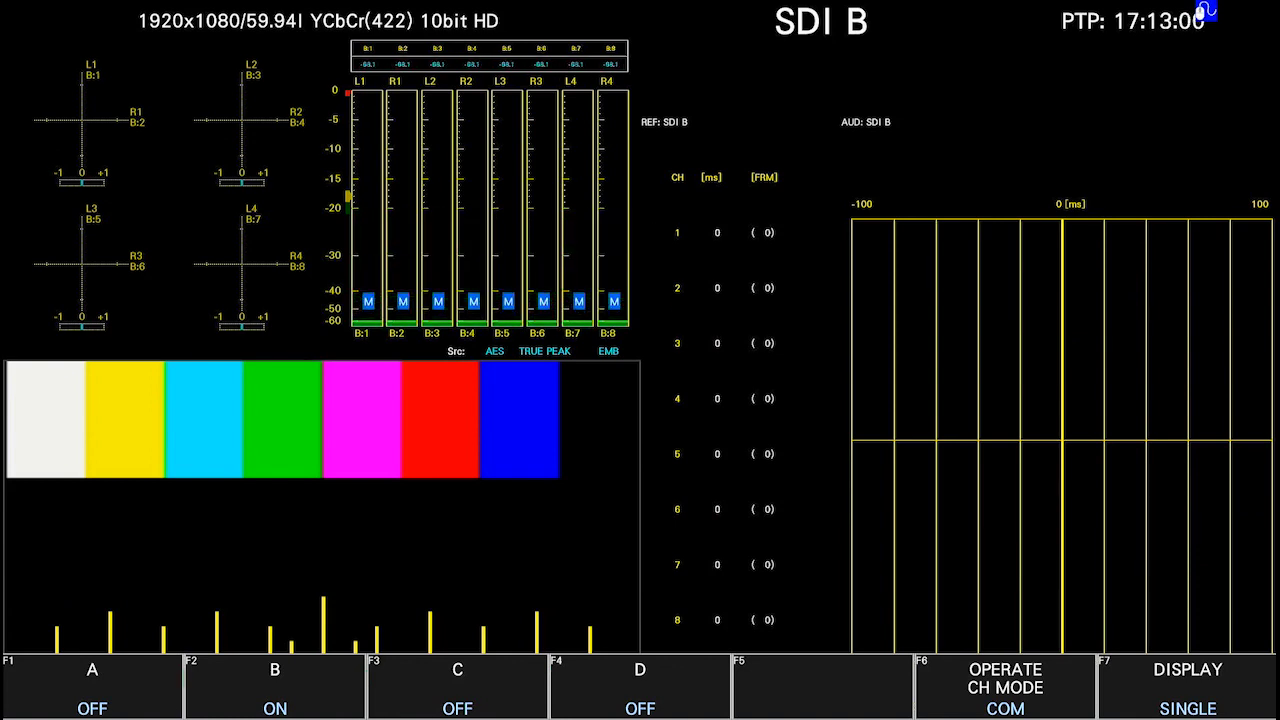
key(F1)
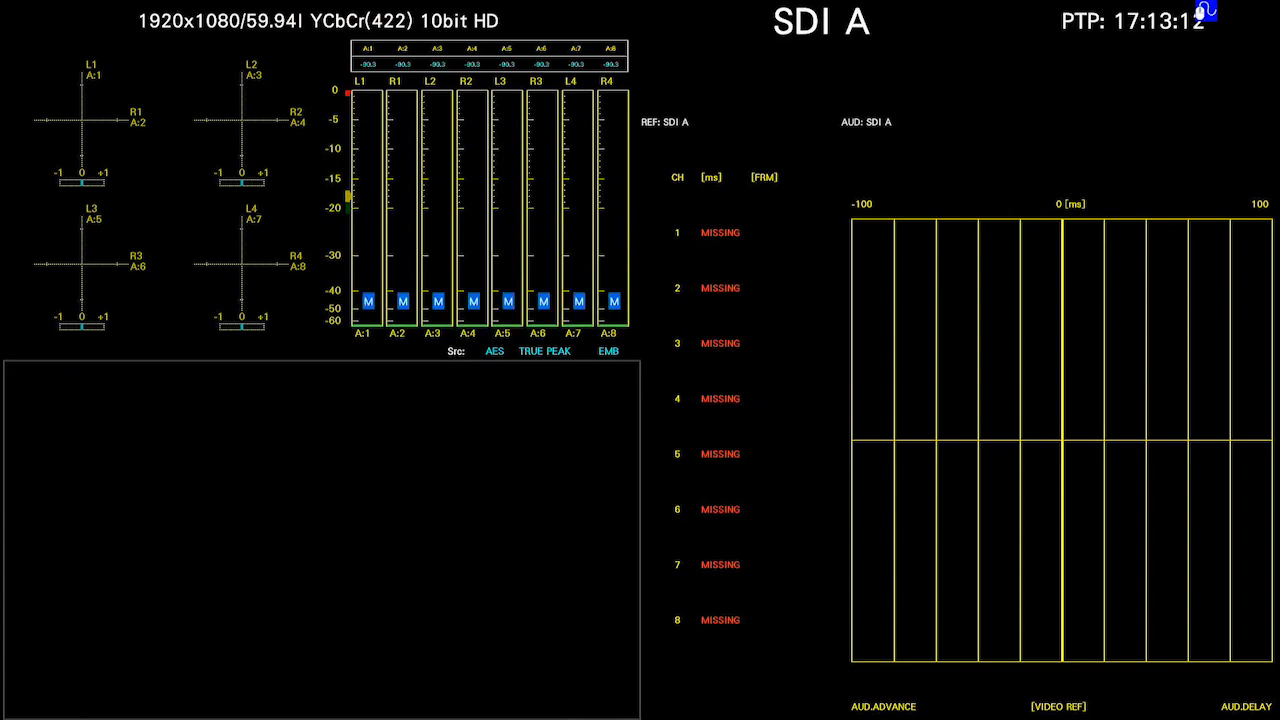
key(F2)
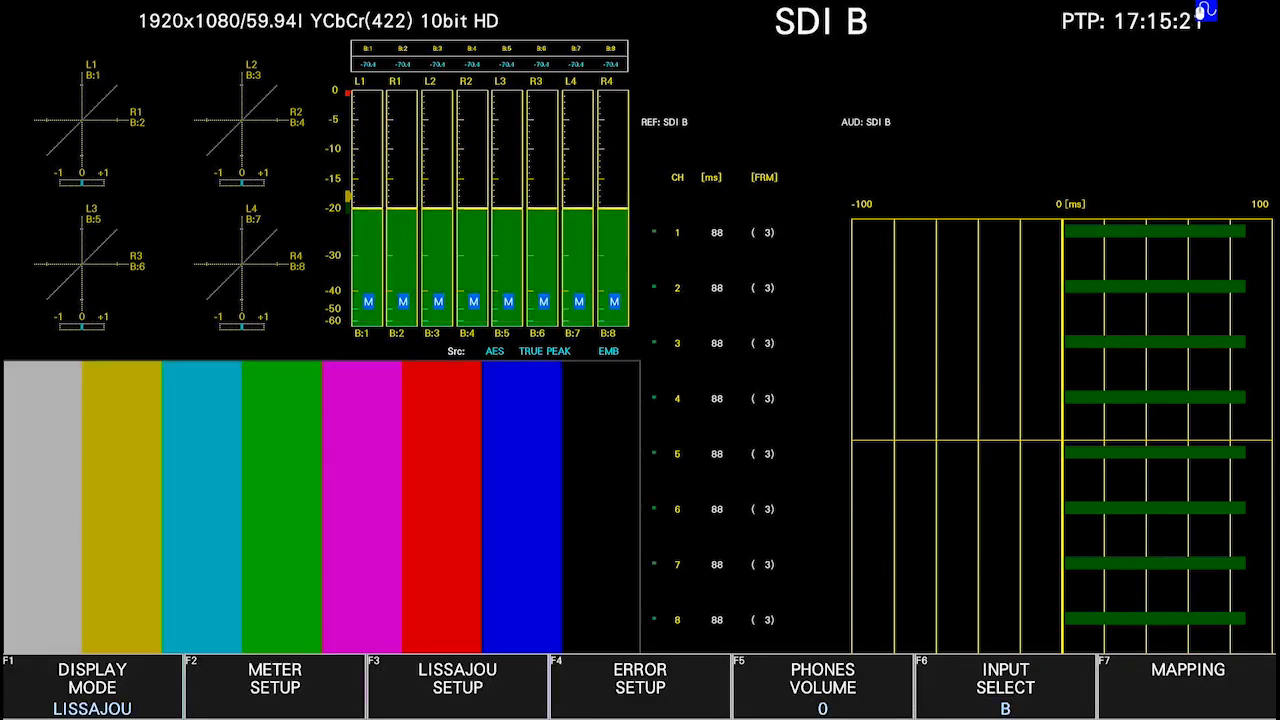
Step: Set the audio TARGET channel mode to 16ch (MIX) and return to the measurement
key(F6)
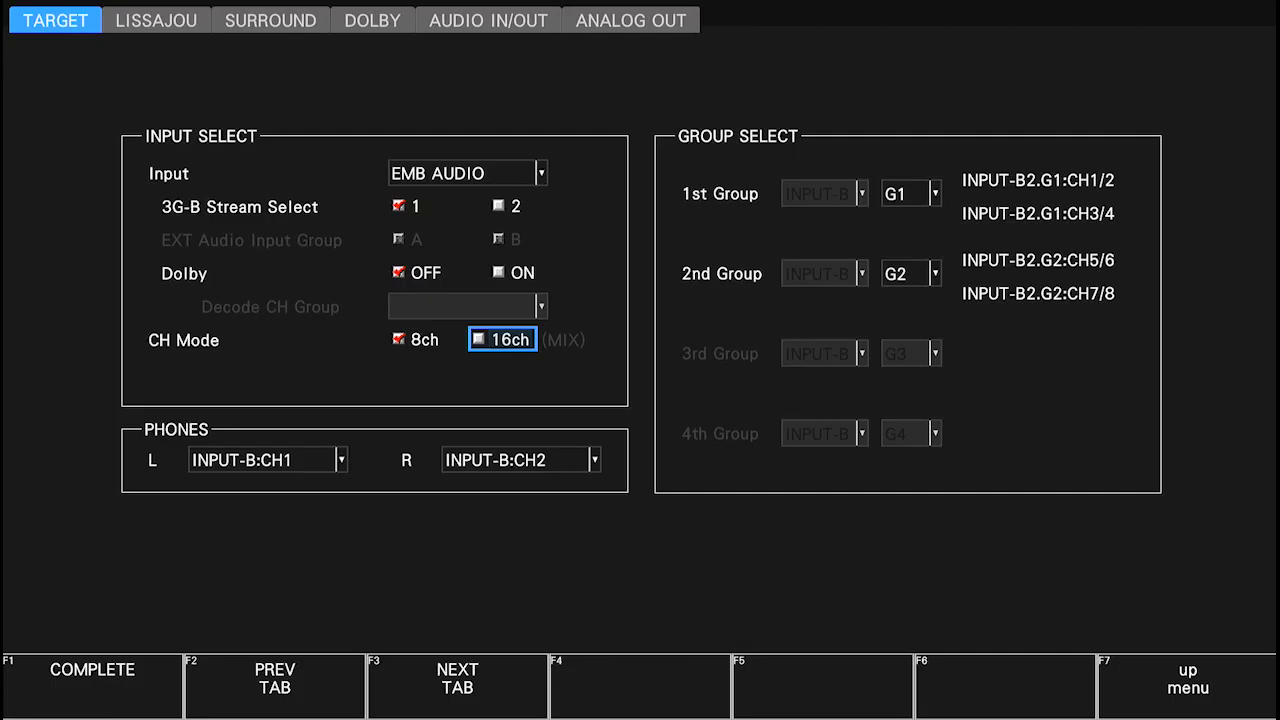
key(Left)
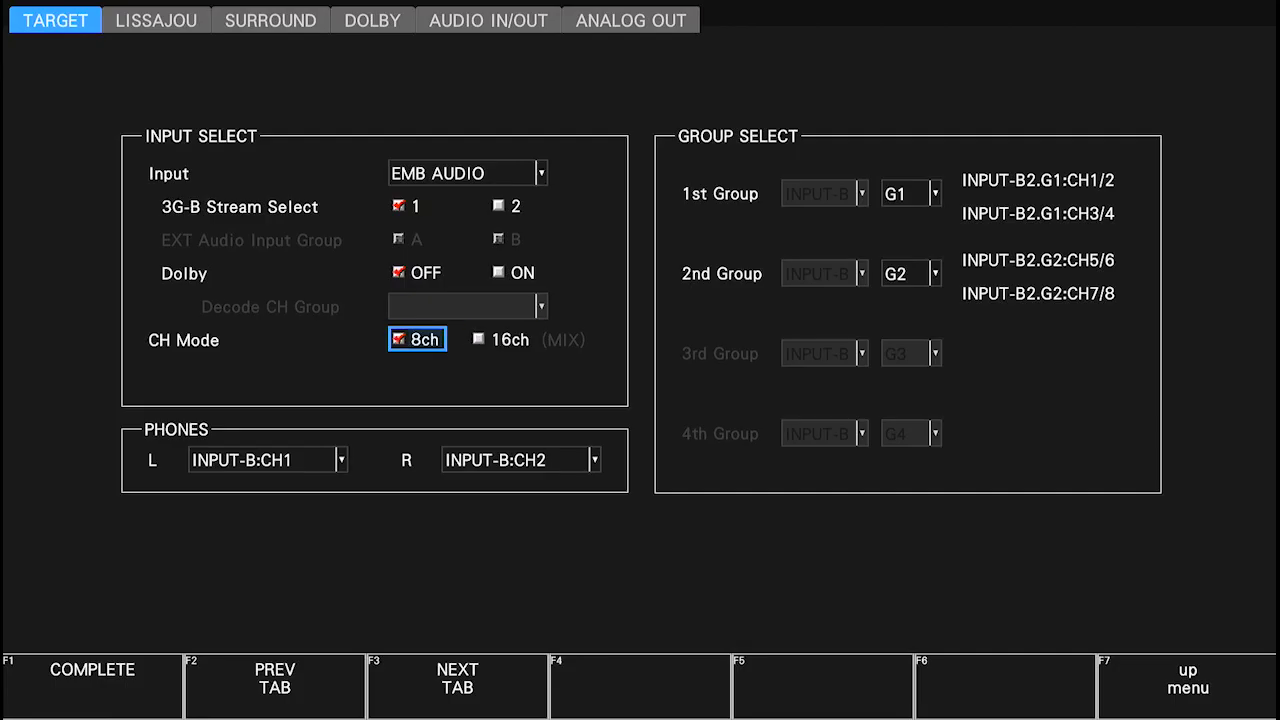
key(Right)
key(Return)
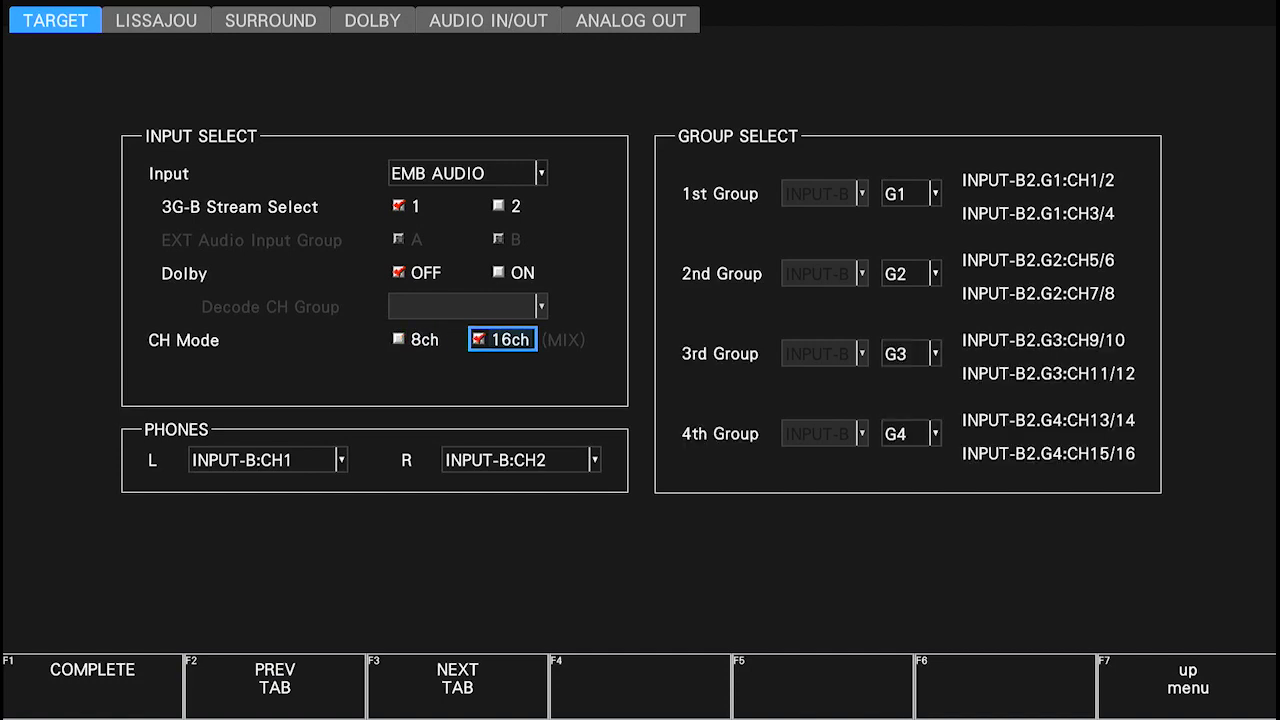
key(F1)
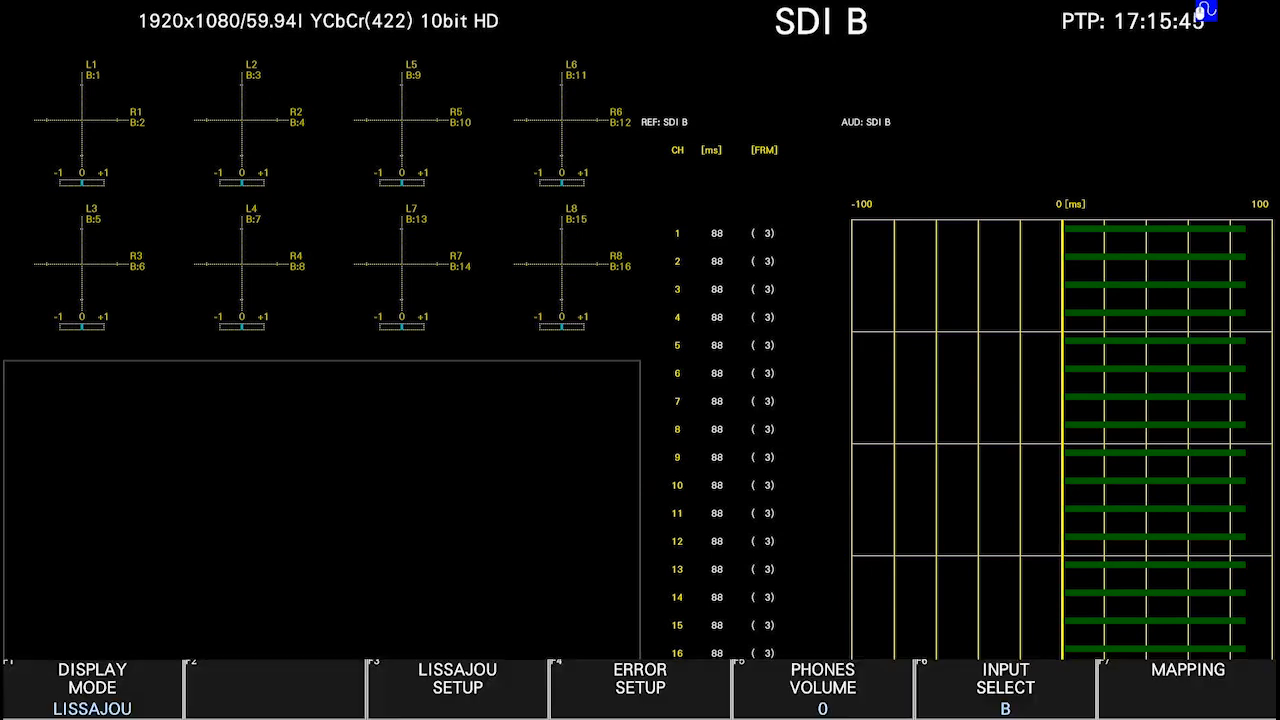
Step: Change the audio display mode from Lissajous to METER
key(F1)
key(Down)
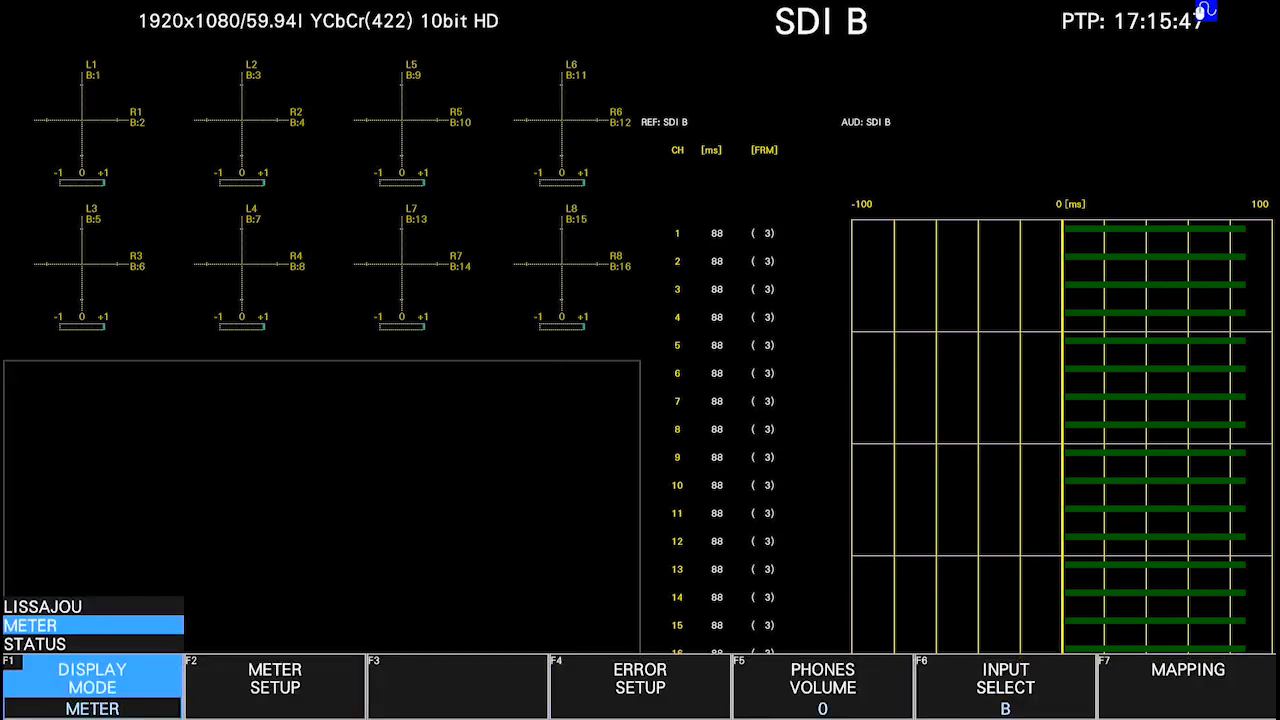
key(Return)
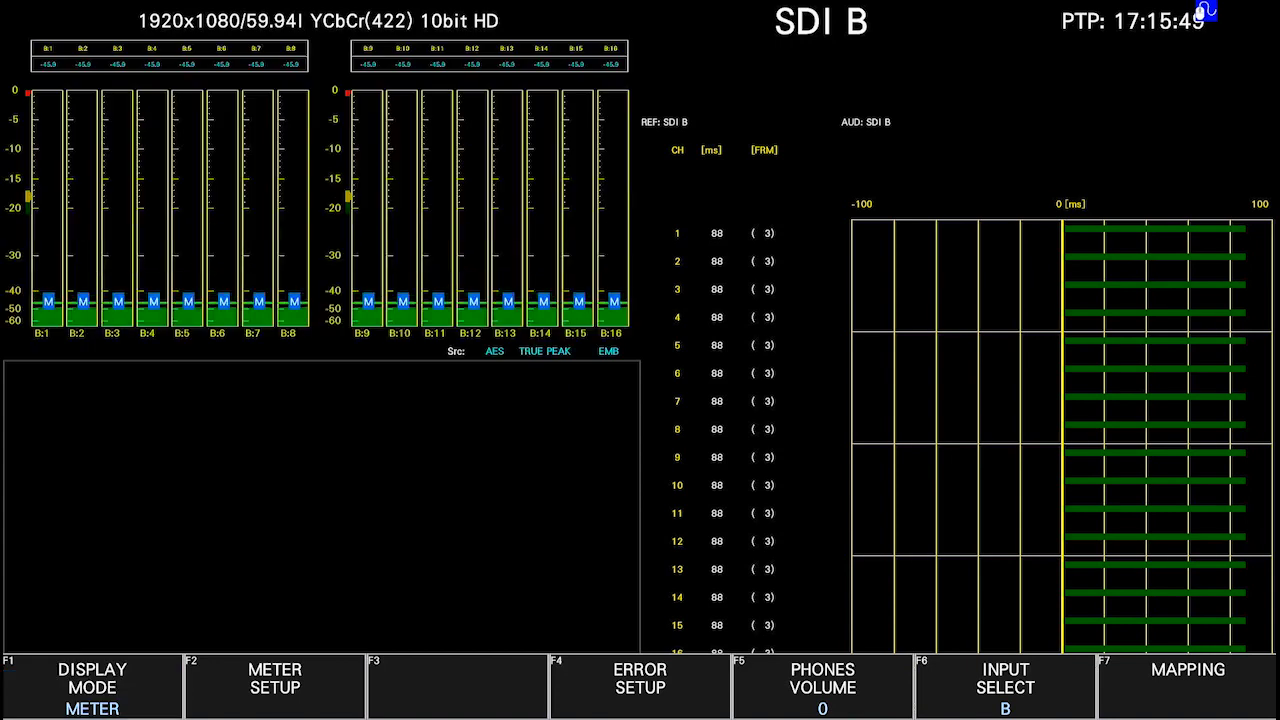